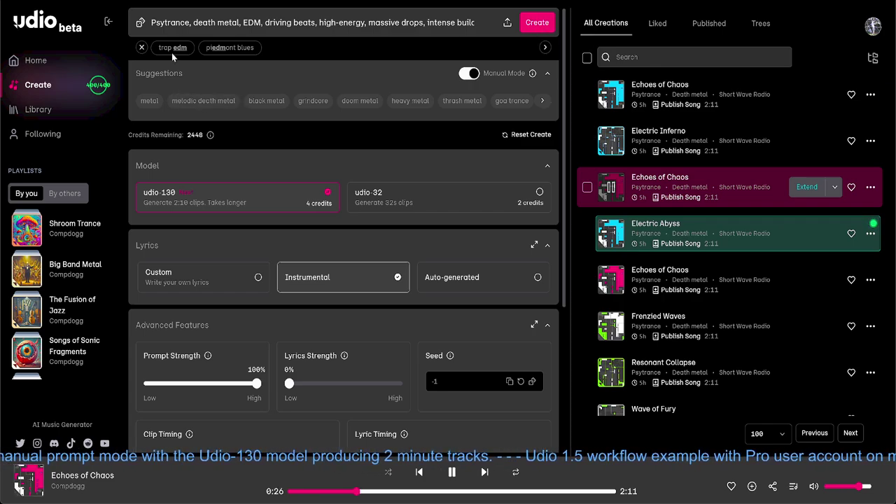
- Replace the EDM tag in the prompt with Trance, keeping it between death metal and driving beats
click(165, 22)
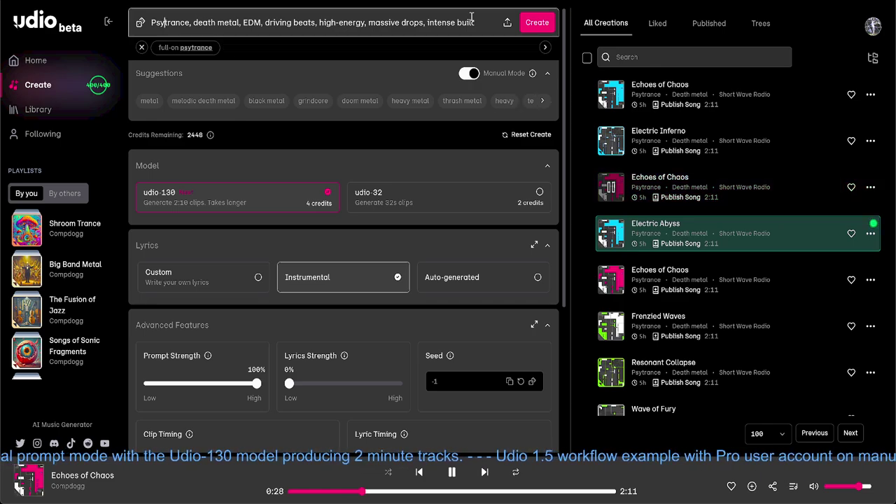
click(261, 24)
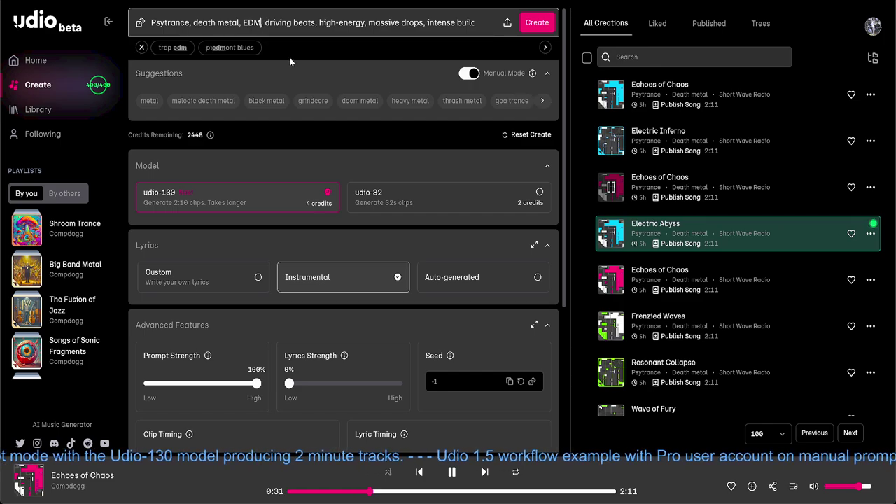
key(BackSpace)
key(BackSpace)
key(BackSpace)
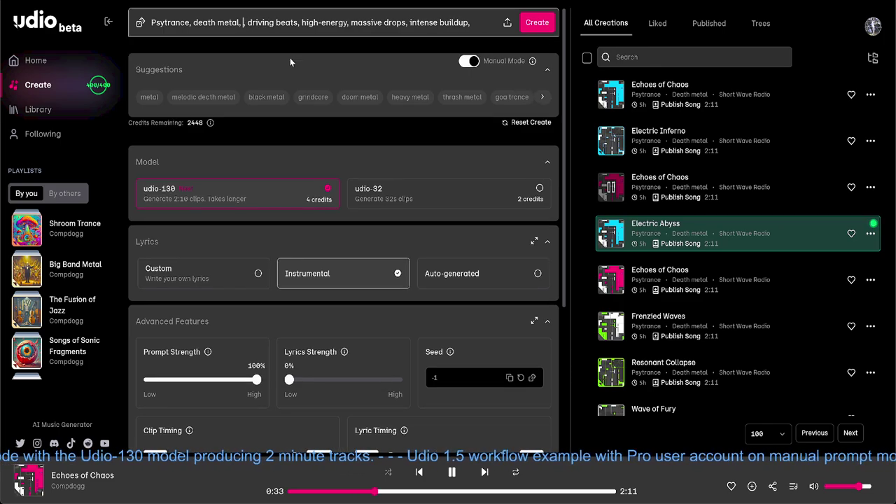
text(Tran)
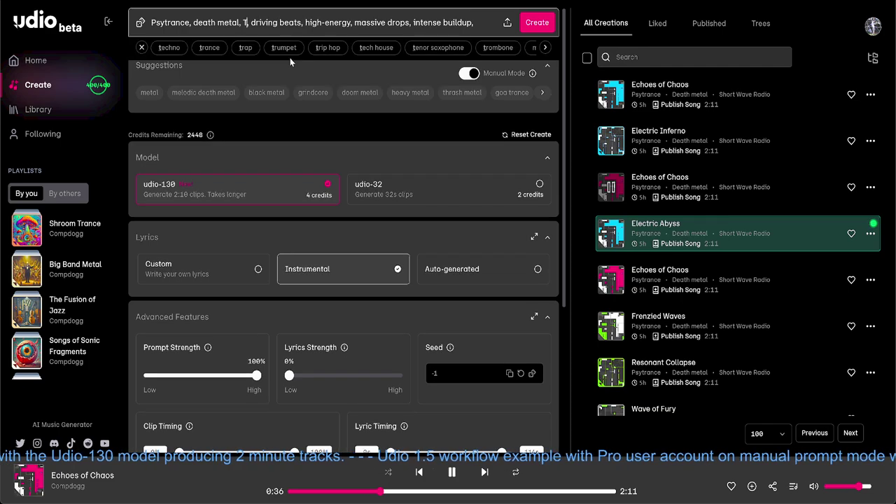
text(ce)
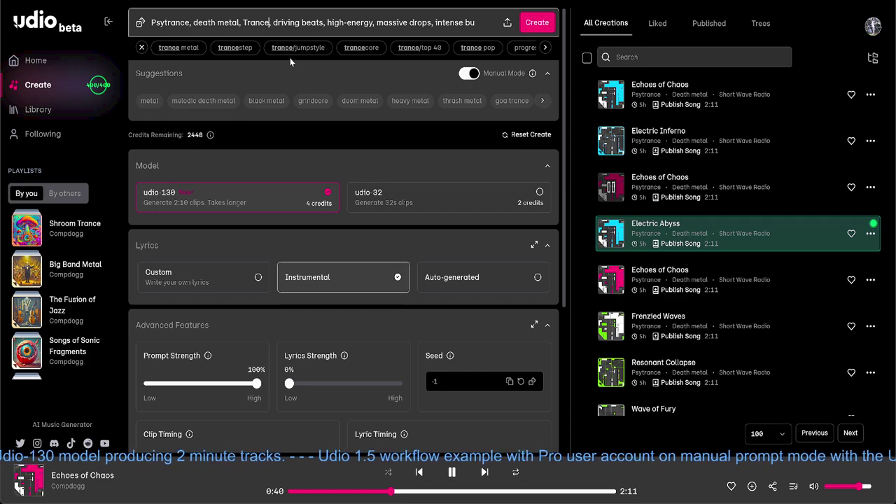
- Review the full prompt text after the Trance tag through its end and back towards the beginning
key(Right)
key(Right)
key(Right)
key(Right)
key(Right)
key(Right)
key(Right)
key(Right)
key(Right)
key(Right)
key(Right)
key(Right)
key(Right)
key(Right)
key(Right)
key(Right)
key(Right)
key(Right)
key(Right)
key(Right)
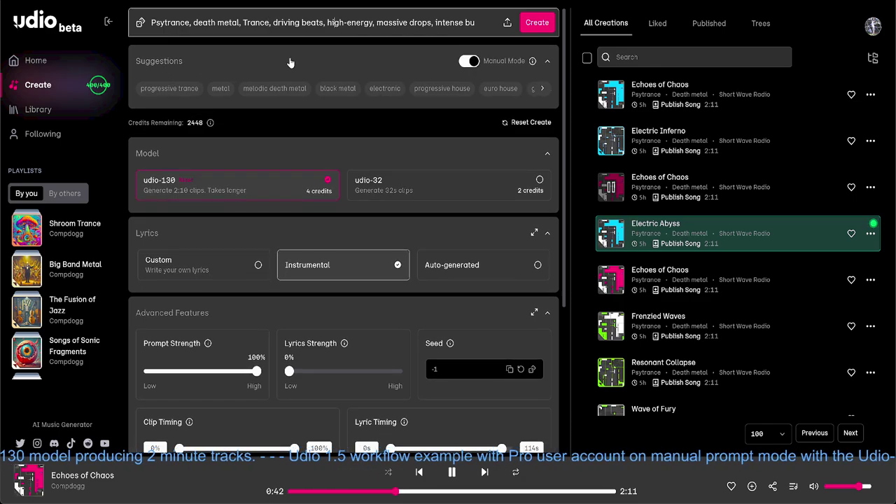
key(Right)
key(Right)
key(Right)
key(Right)
key(Right)
key(Right)
key(Right)
key(Right)
key(Right)
key(Right)
key(Right)
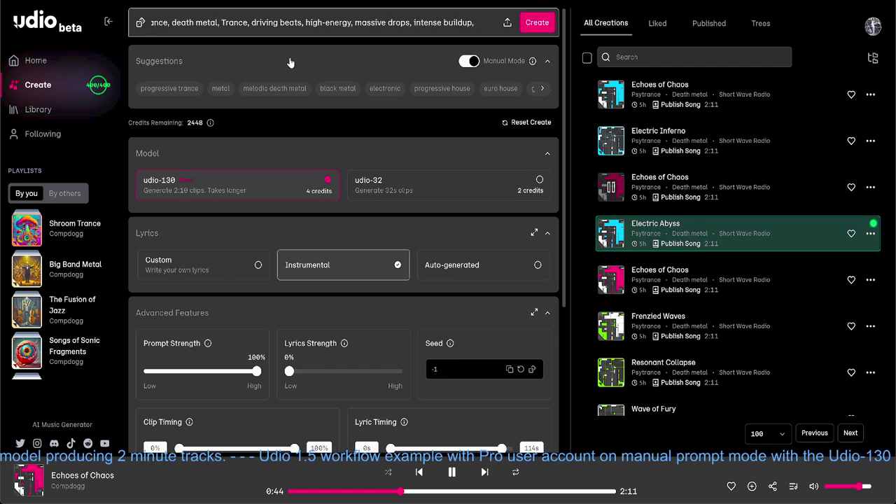
key(Left)
key(Left)
key(Left)
key(Left)
key(Left)
key(Left)
key(Left)
key(Left)
key(Left)
key(Left)
key(Left)
key(Left)
key(Left)
key(Left)
key(Left)
key(Left)
key(Left)
key(Left)
key(Left)
key(Left)
key(Left)
key(Left)
key(Left)
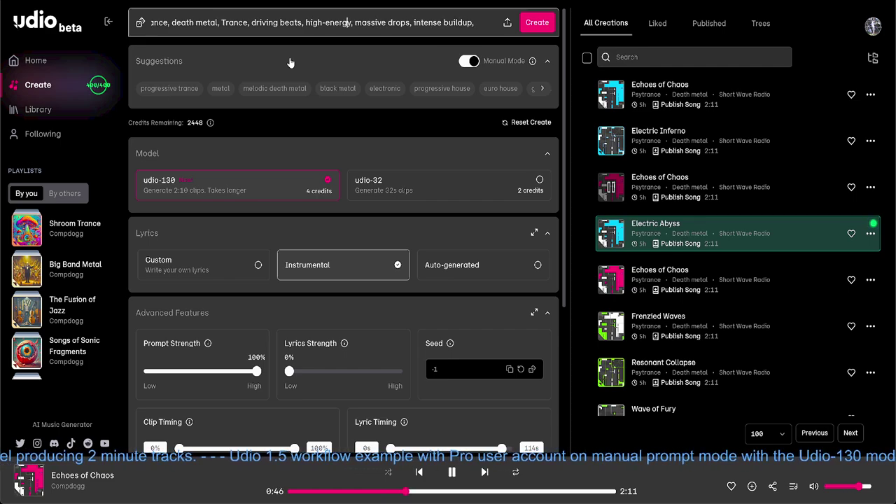
key(Left)
key(Left)
key(Left)
key(Left)
key(Left)
key(Left)
key(Left)
key(Left)
key(Left)
key(Left)
key(Left)
key(Left)
key(Left)
key(Left)
key(Left)
key(Left)
key(Left)
key(Left)
key(Left)
key(Left)
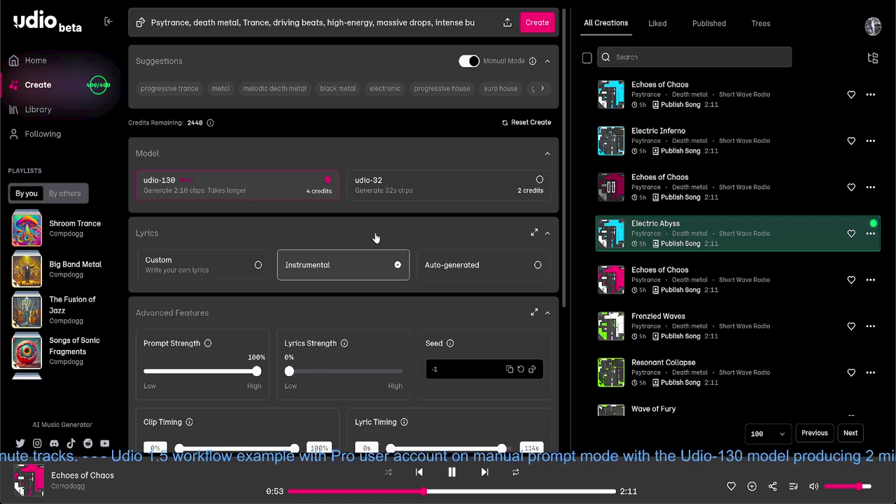
- Check the advanced features and generate a batch of instrumental udio-130 tracks from the edited prompt
scroll(332, 278, down, 3)
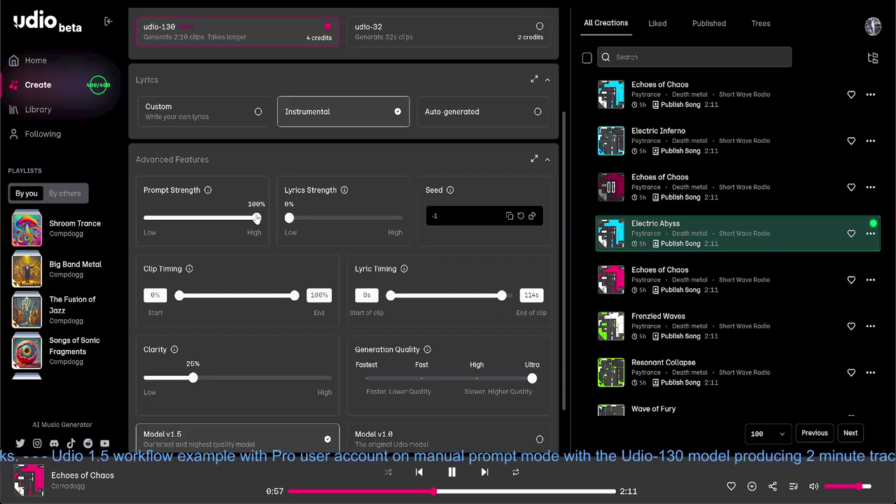
scroll(310, 232, down, 1)
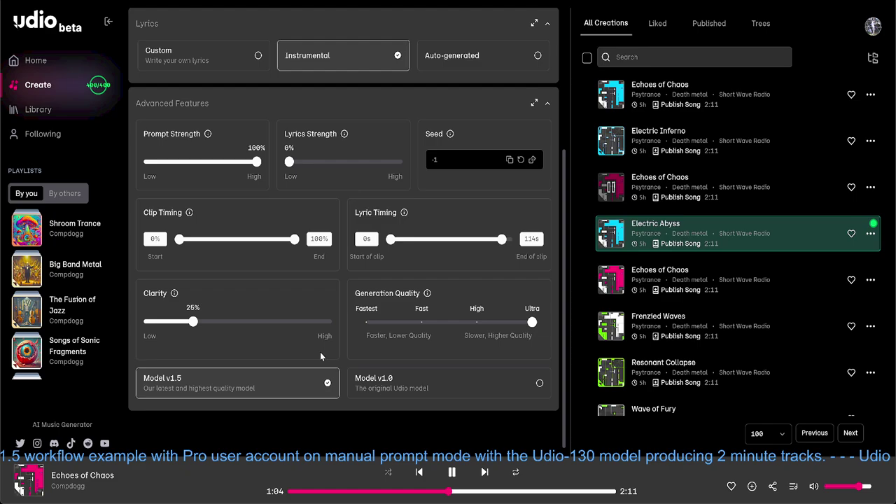
scroll(383, 146, up, 4)
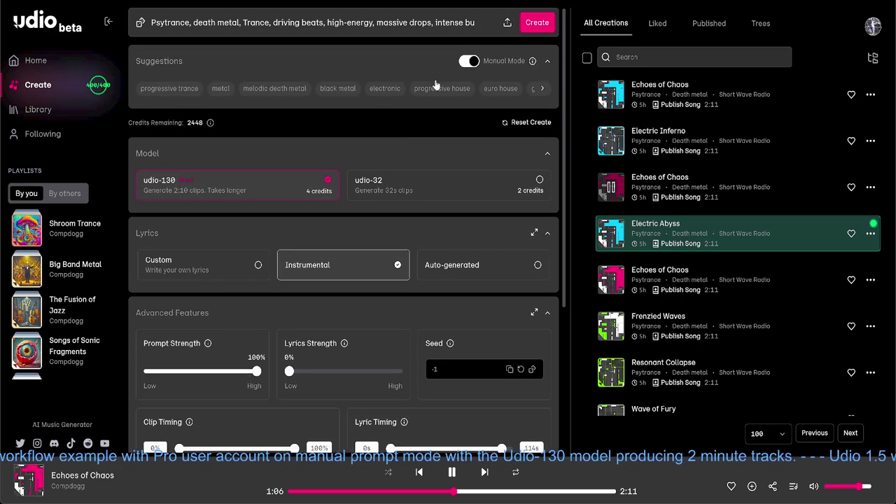
click(536, 24)
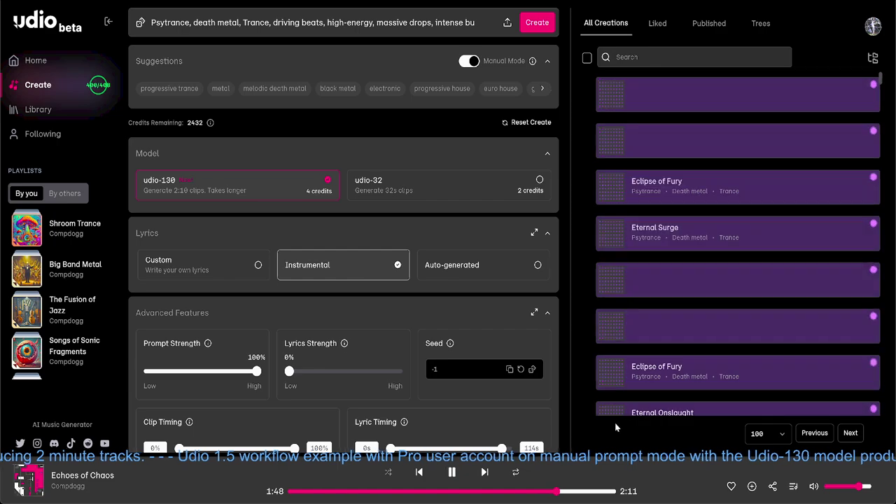
- Play the Echoes of Chaos track listed directly below the newly queued generations
scroll(609, 406, down, 2)
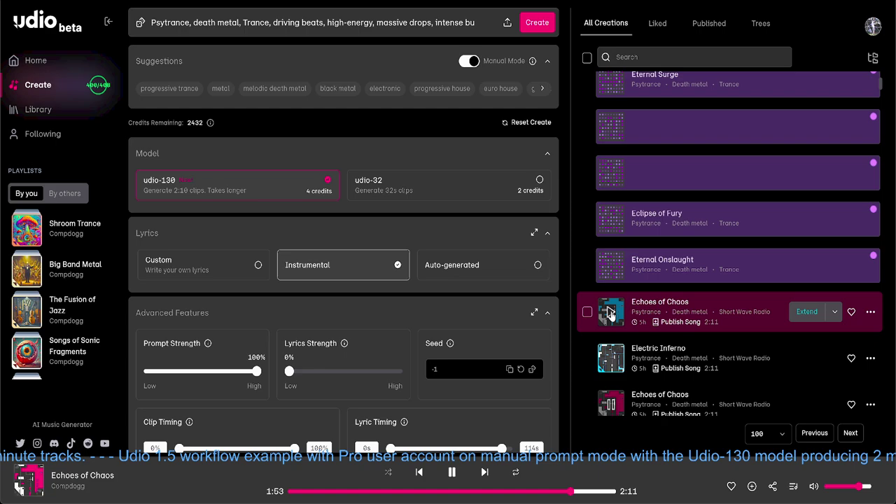
click(610, 313)
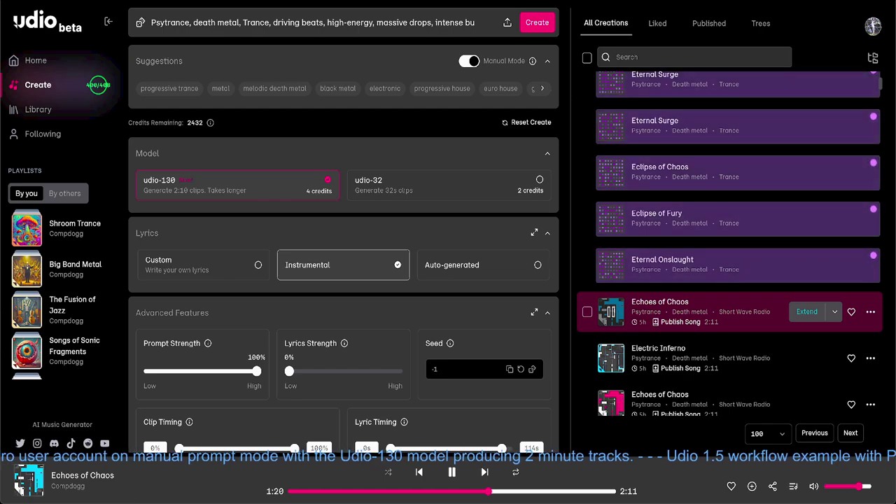
mouse_move(659, 302)
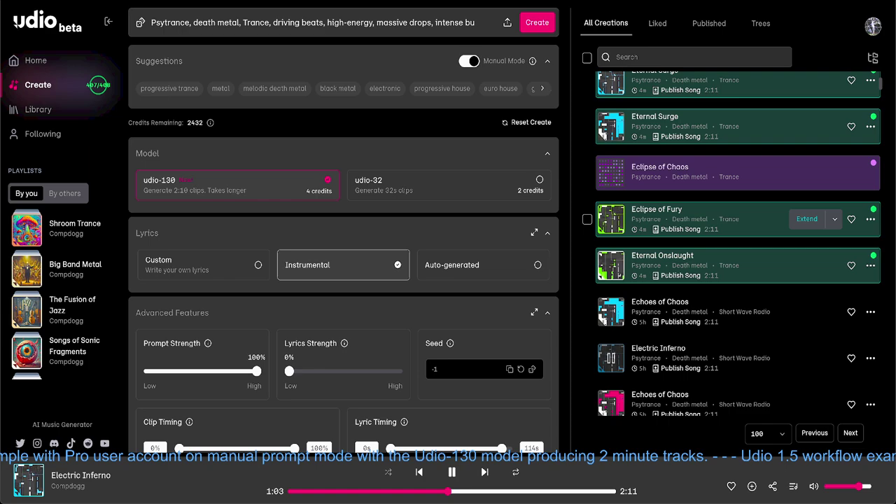
- Look through the newly generated tracks and play Relentless Surge
scroll(737, 245, up, 3)
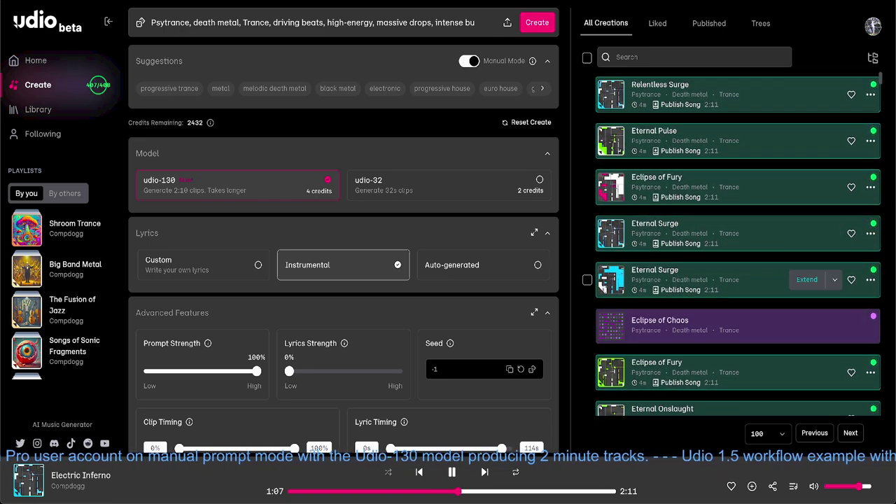
scroll(737, 245, down, 1)
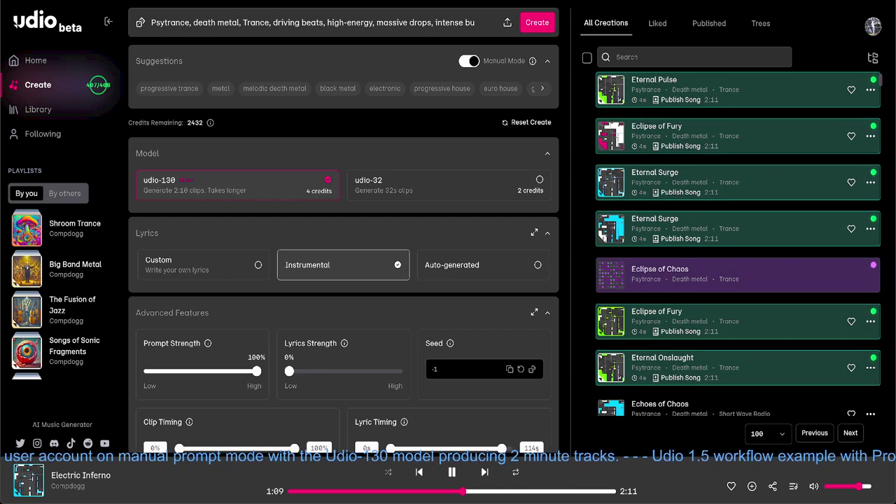
scroll(738, 245, down, 3)
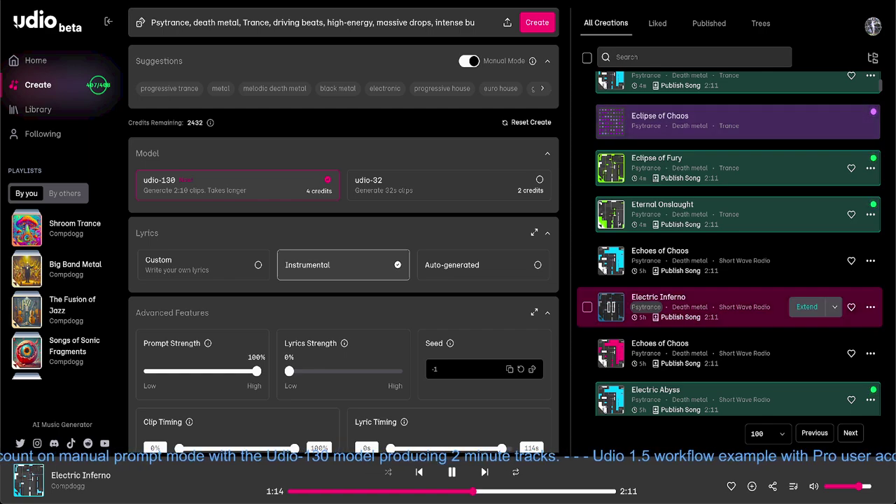
mouse_move(610, 307)
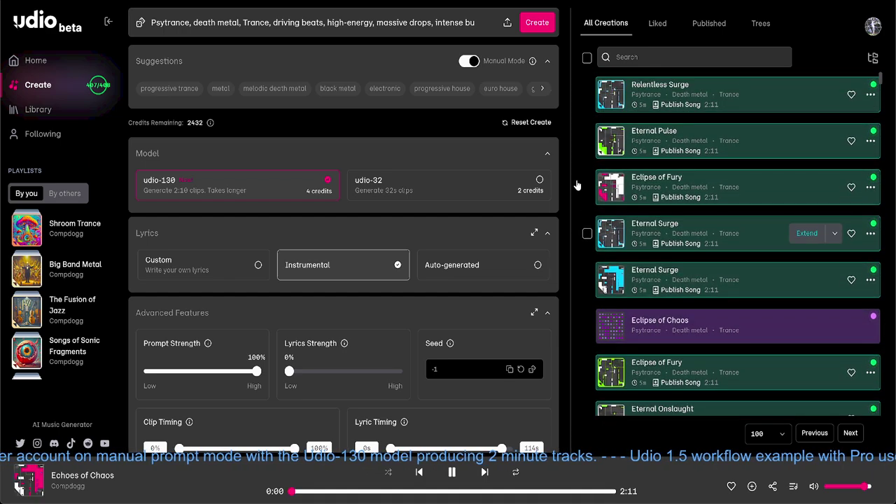
click(609, 94)
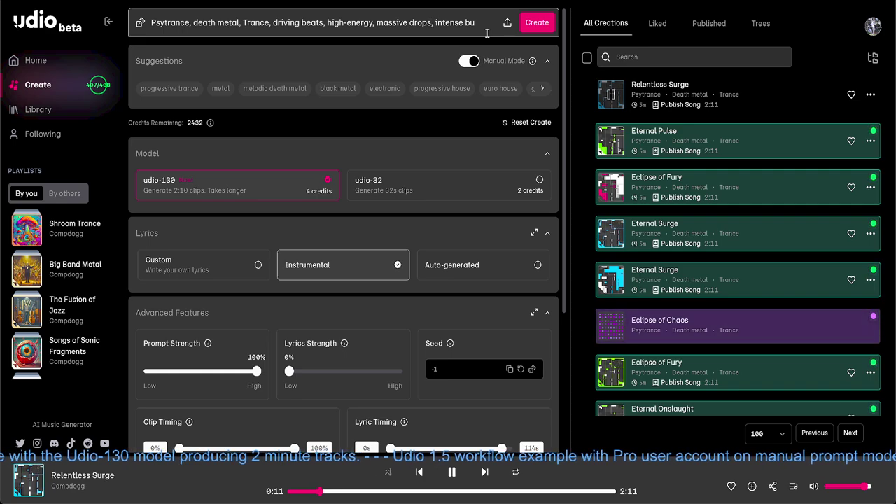
- Read the current prompt from the intense buildup tag back to Psytrance
text(ildup,)
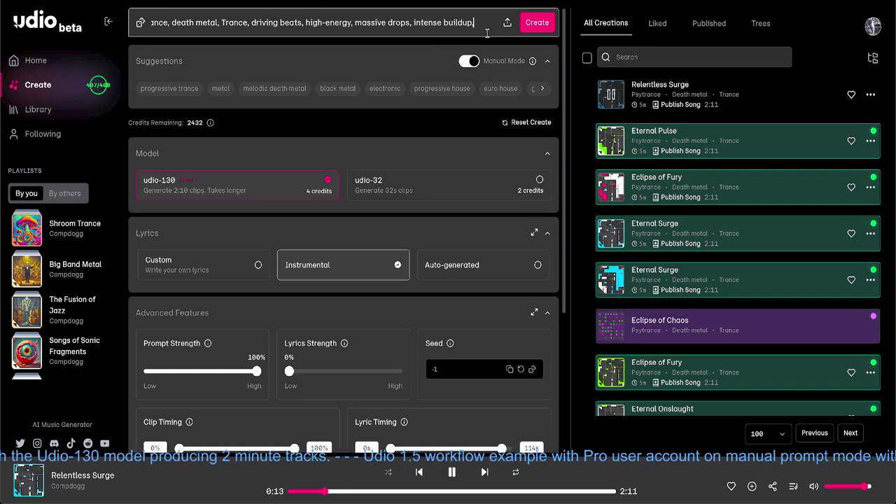
key(Left)
key(Left)
key(Left)
key(Left)
key(Left)
key(Left)
key(Left)
key(Left)
key(Left)
key(Left)
key(Left)
key(Left)
key(Left)
key(Left)
key(Left)
key(Left)
key(Left)
key(Left)
key(Left)
key(Left)
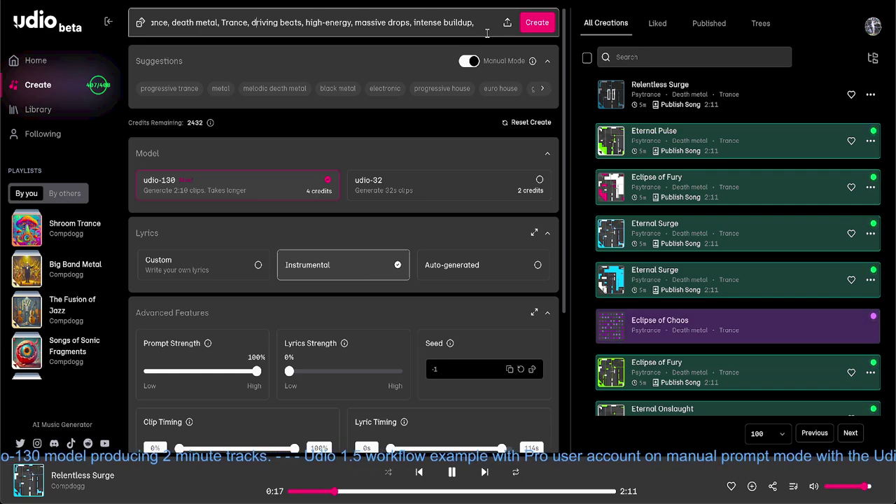
key(Left)
key(Left)
key(Left)
key(Left)
key(Left)
key(Left)
key(Left)
key(Left)
key(Left)
key(Left)
key(Left)
key(Left)
key(Left)
key(Left)
key(Left)
key(Left)
key(Left)
key(Left)
key(Left)
key(Left)
key(Left)
key(Left)
key(Left)
key(Left)
key(Left)
key(Left)
key(Left)
key(Left)
key(Left)
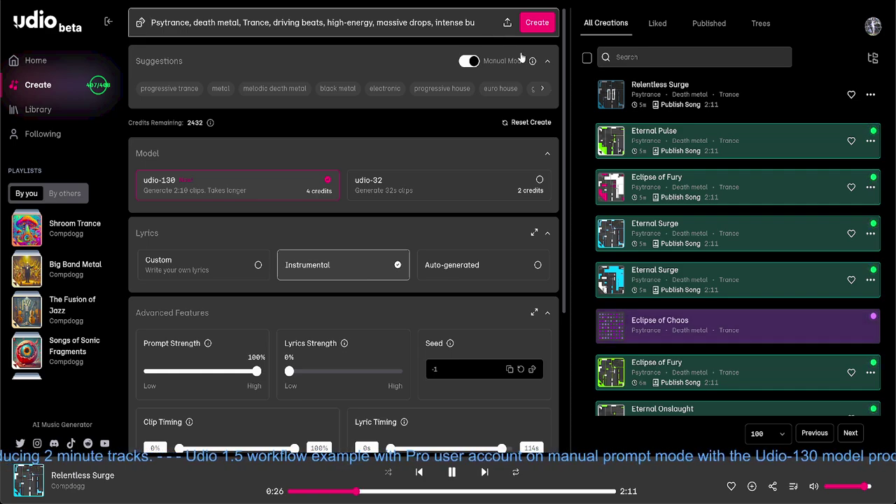
- Generate another batch of instrumental tracks with the same prompt and settings
mouse_move(587, 137)
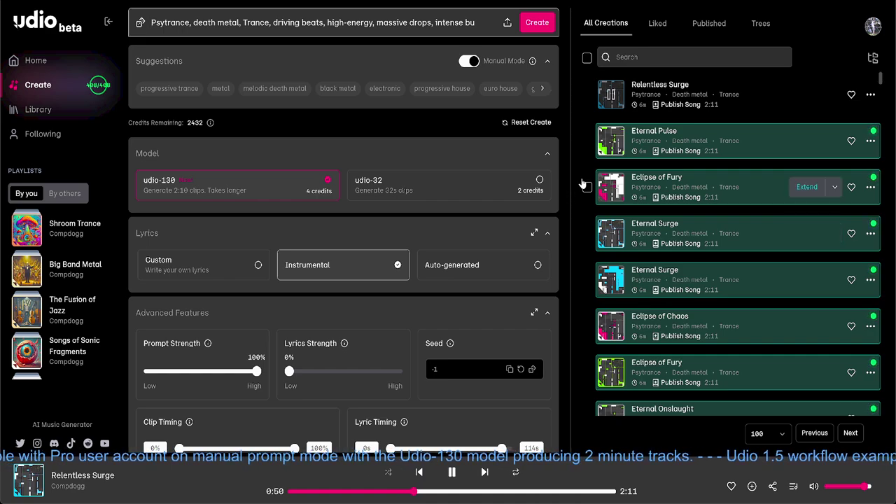
click(536, 25)
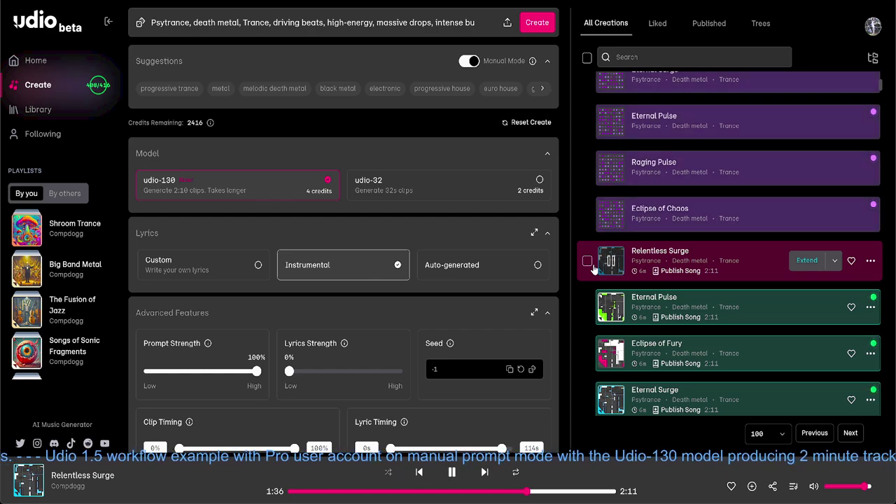
- Look through the second batch of generated tracks and play the newest one, Eternal Surge
mouse_move(650, 256)
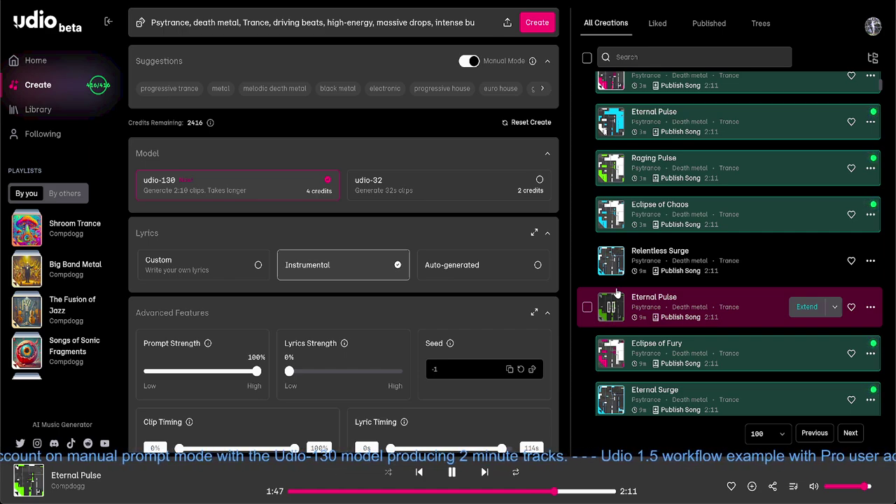
scroll(592, 262, up, 3)
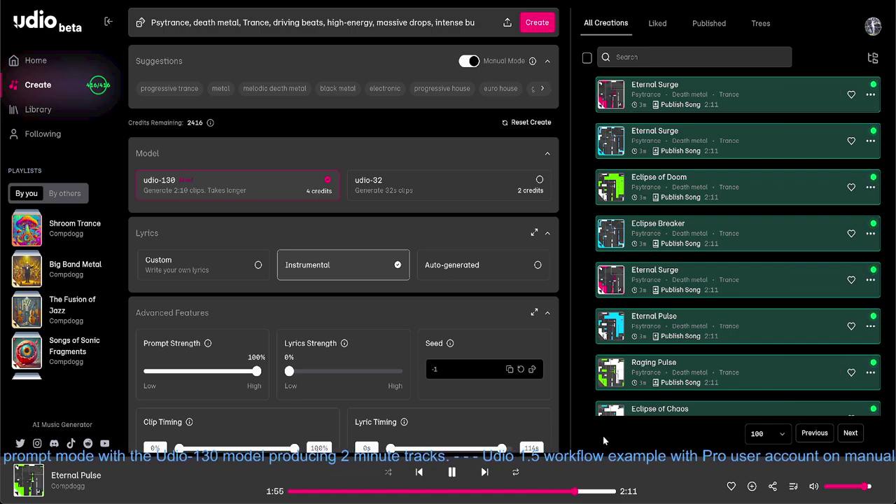
scroll(595, 399, down, 3)
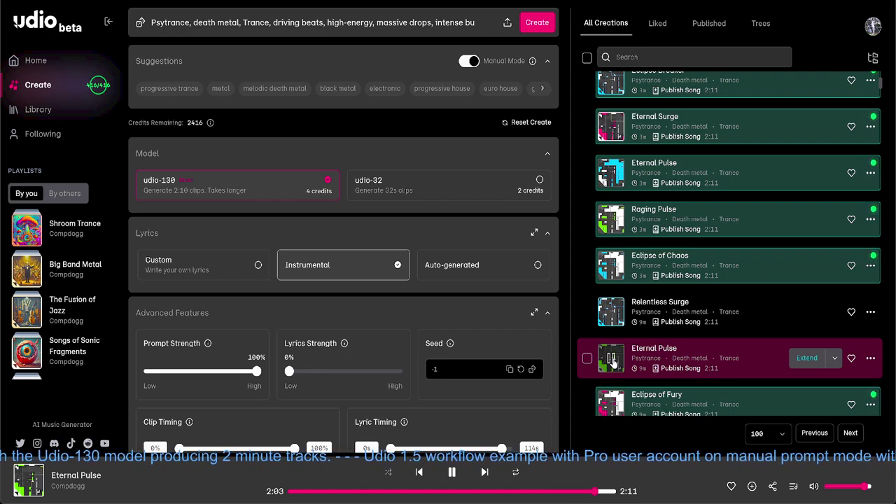
scroll(611, 359, up, 3)
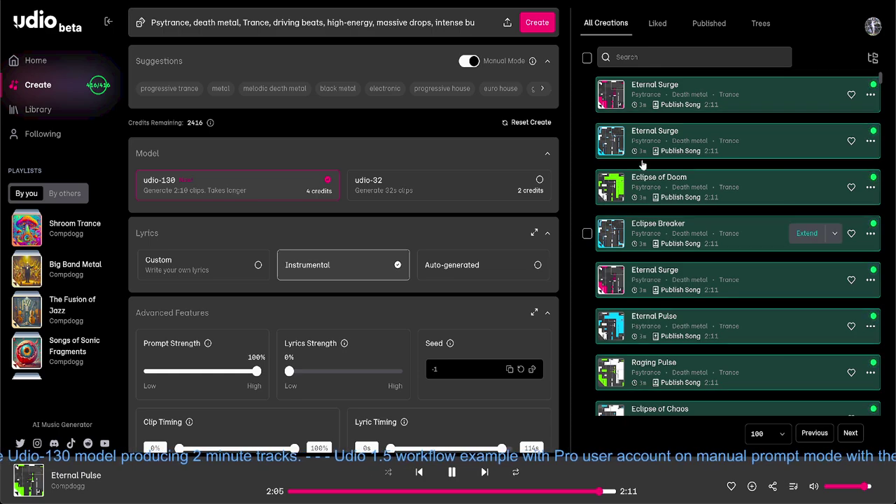
click(611, 96)
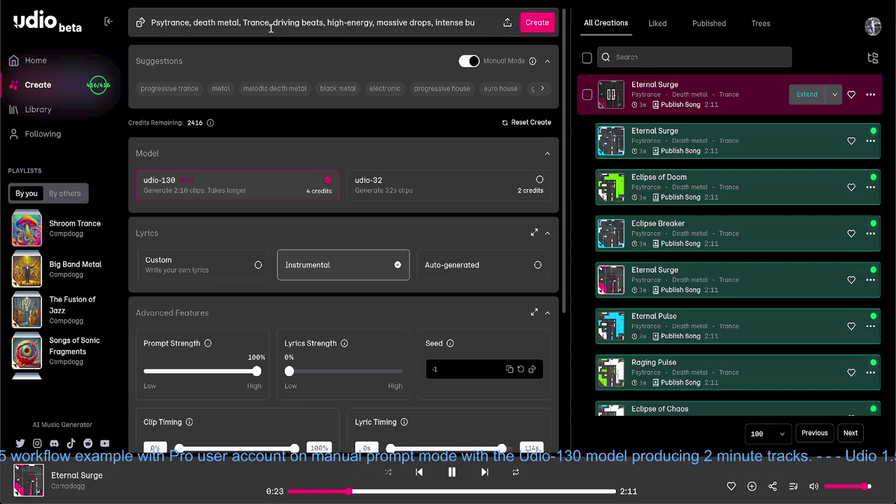
- Append the suggested progressive trance tag to the prompt after intense buildup
click(271, 28)
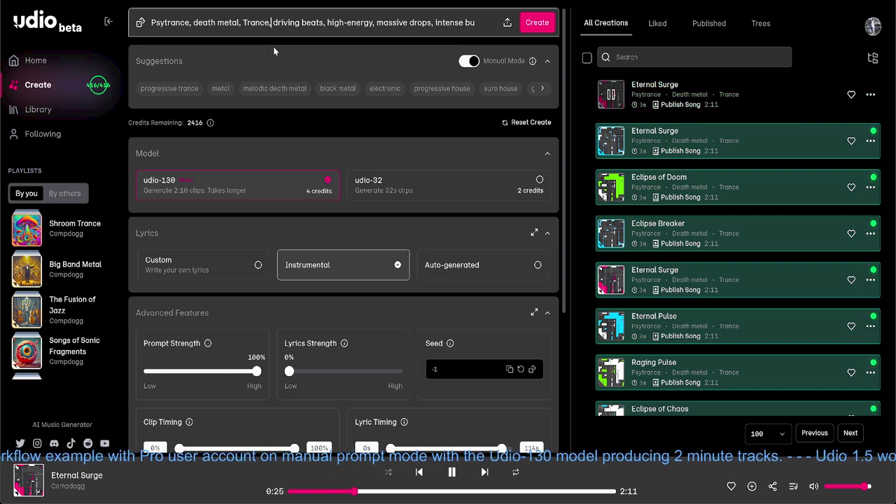
click(183, 94)
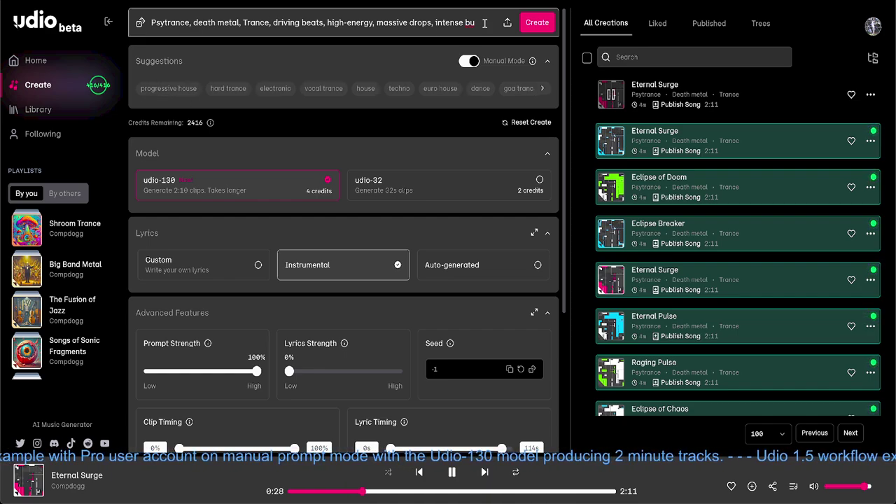
click(464, 22)
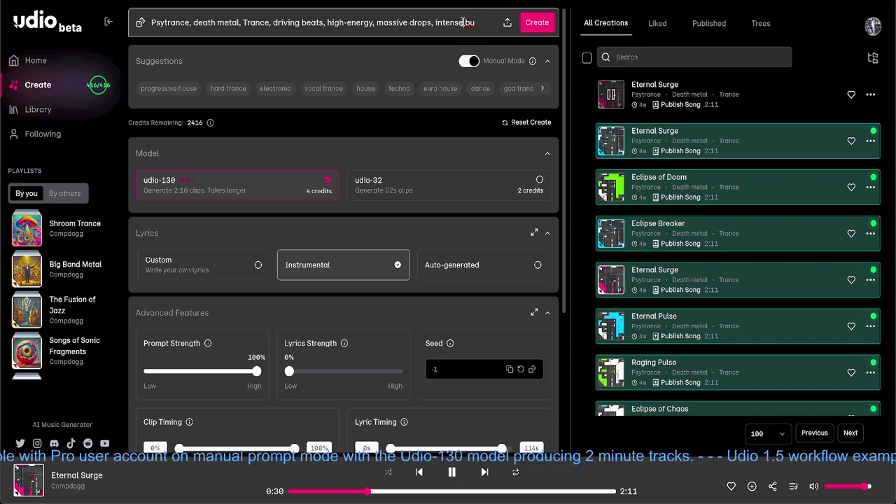
text(ildup,progressive trance,)
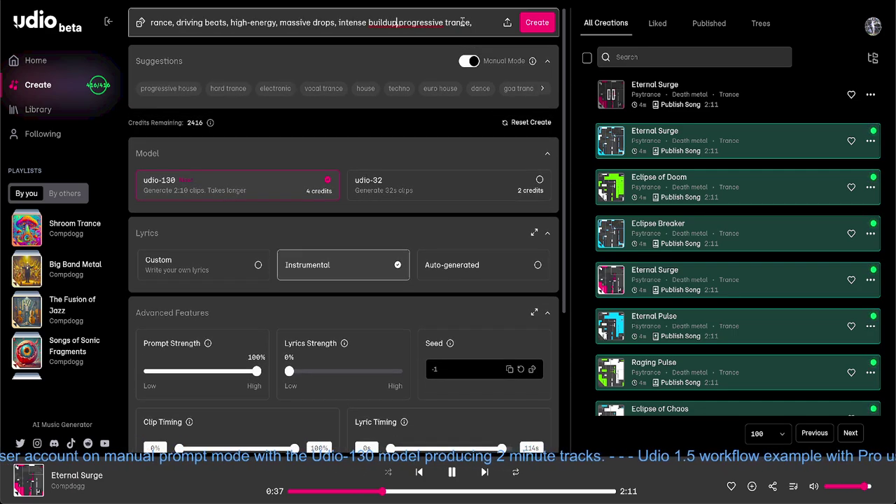
- Insert the missing space before progressive trance in the prompt and generate a new batch of instrumental tracks from it
key(ctrl+Left)
key(ctrl+Left)
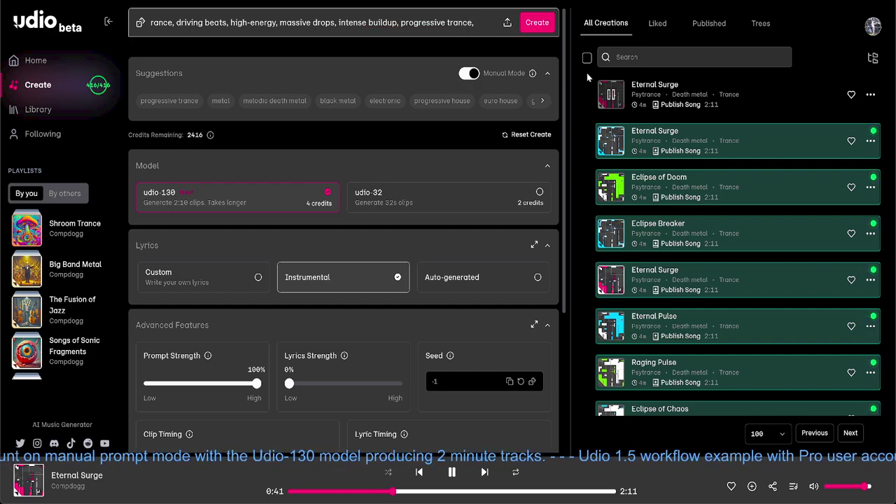
click(540, 26)
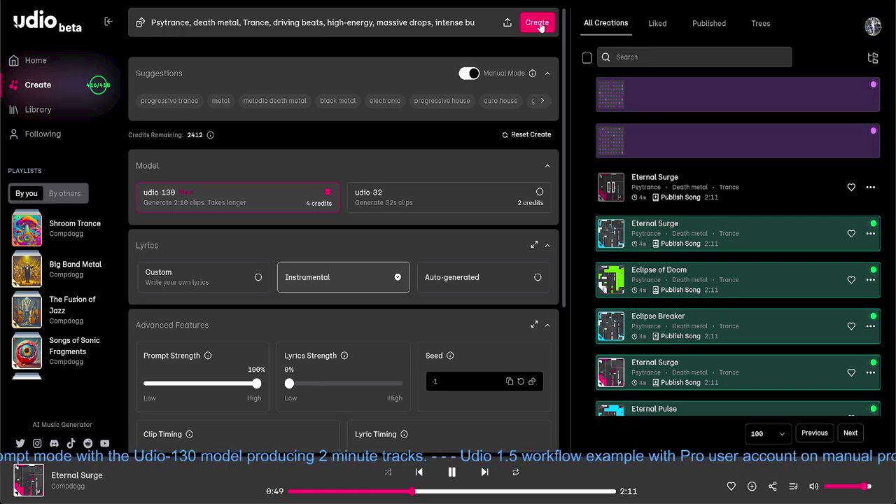
click(540, 26)
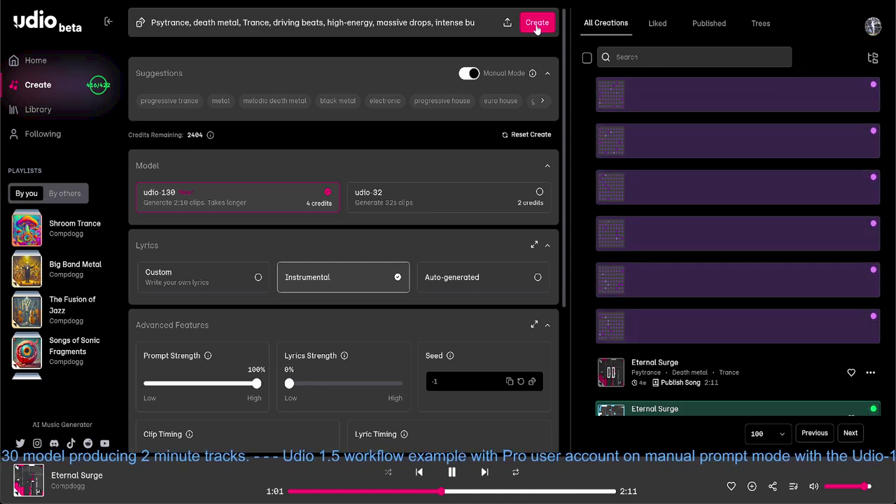
click(536, 27)
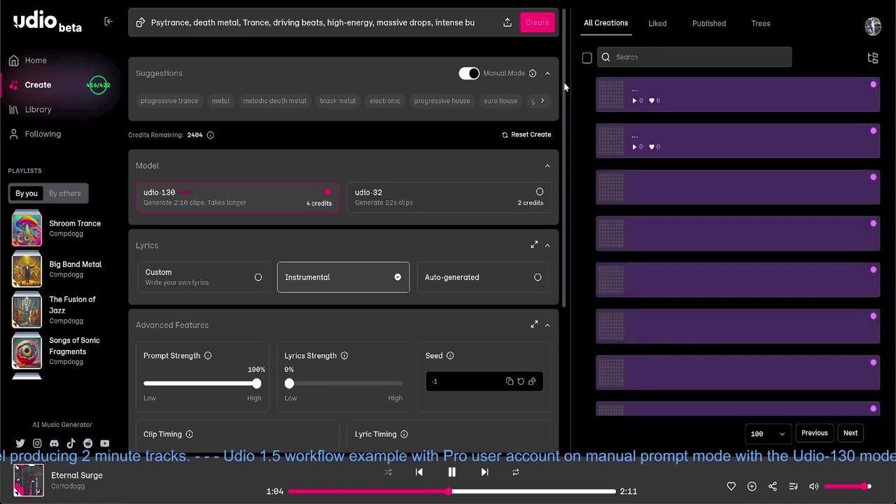
- Look through the newly generated tracks in the creations list, down to the Eternal Surge track that is playing
scroll(590, 188, down, 2)
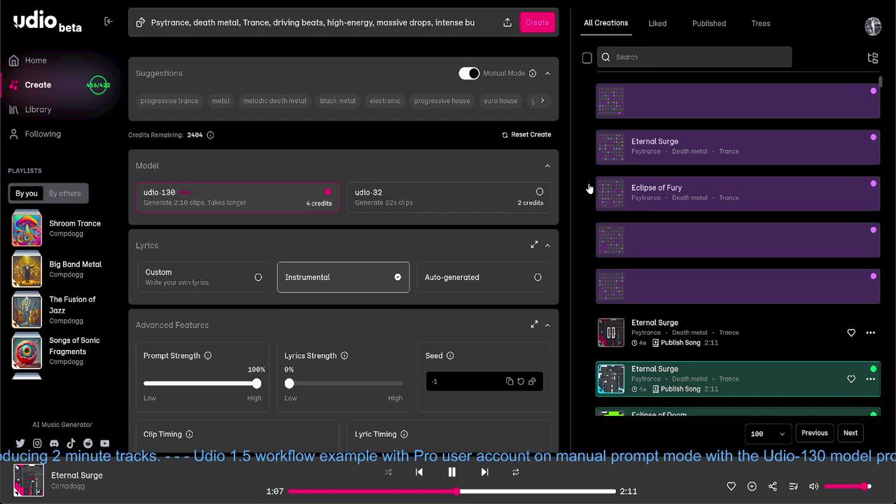
scroll(590, 188, down, 2)
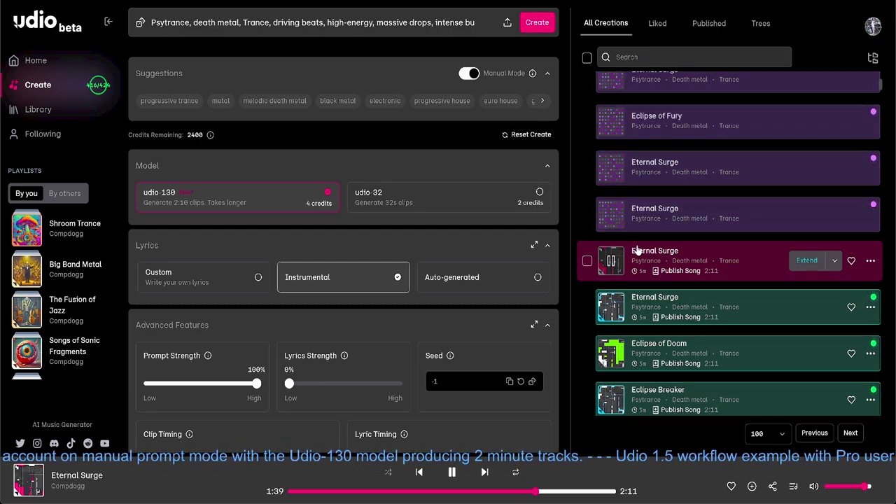
mouse_move(639, 256)
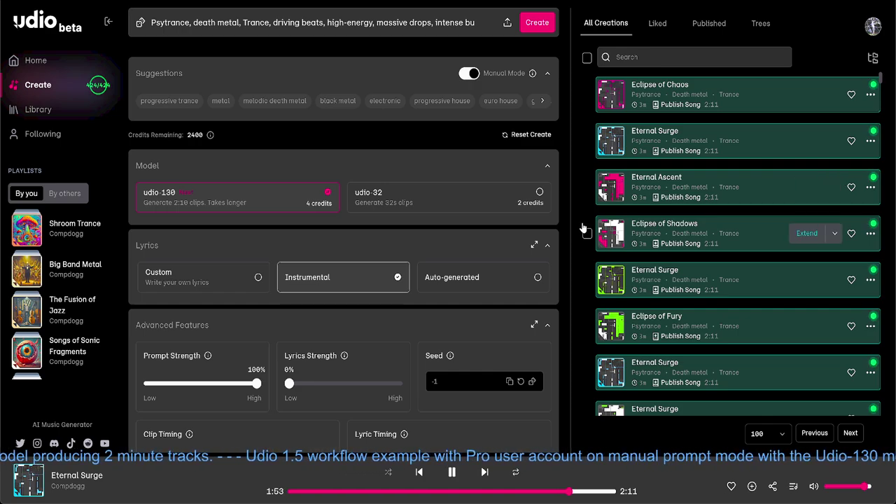
scroll(585, 283, down, 2)
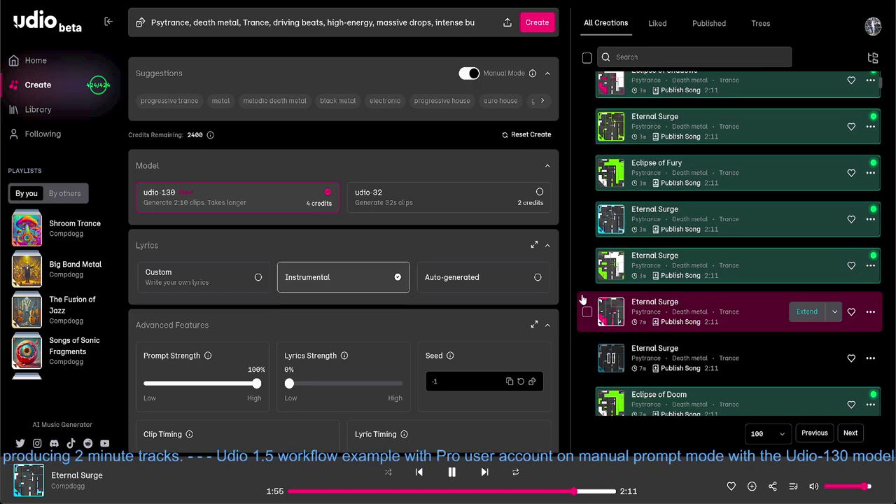
scroll(582, 301, down, 1)
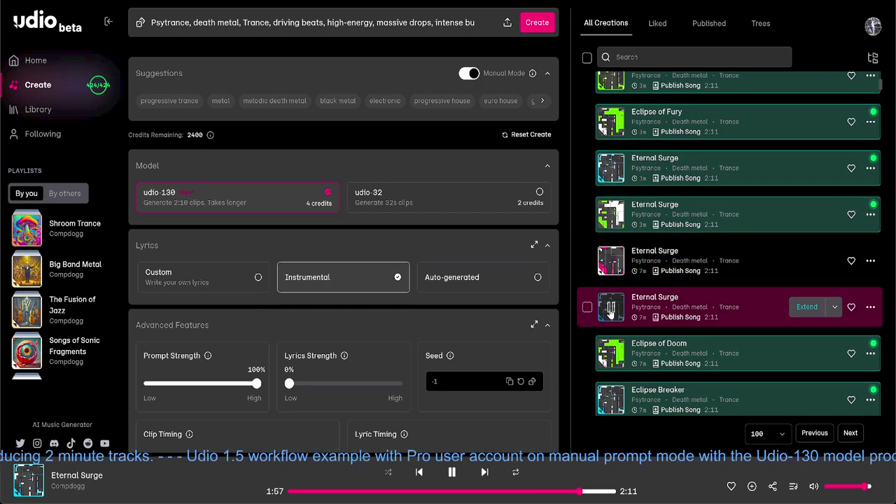